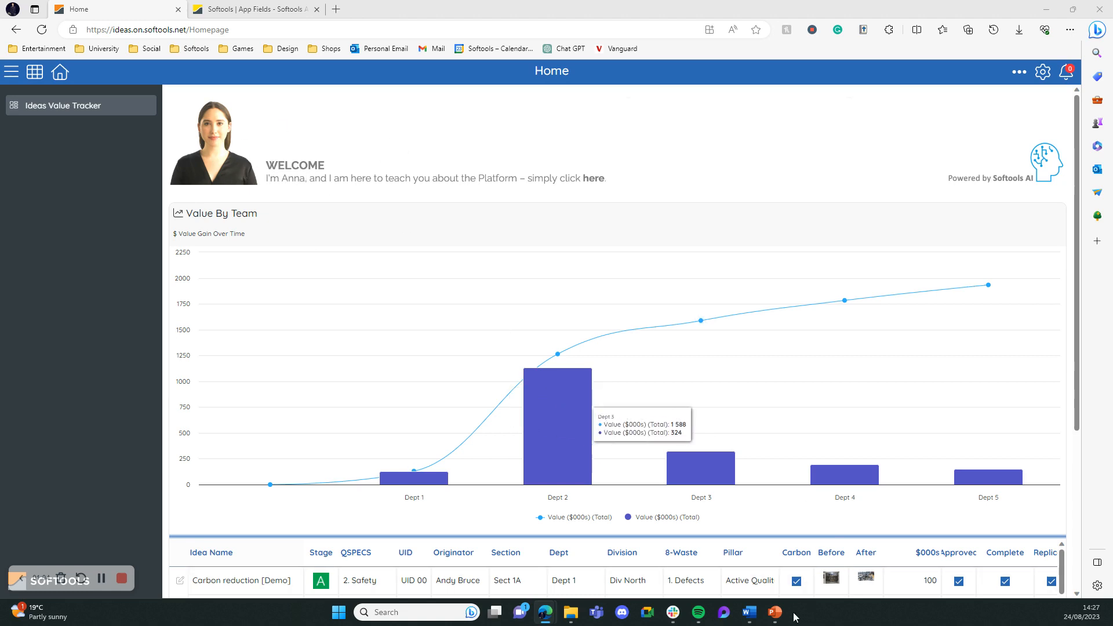
Switch to PowerPoint and inspect the portrait and the welcome text that make up the grouped banner
{"action": "mouse_move", "coordinate": [768, 614]}
{"action": "left_click", "coordinate": [814, 554]}
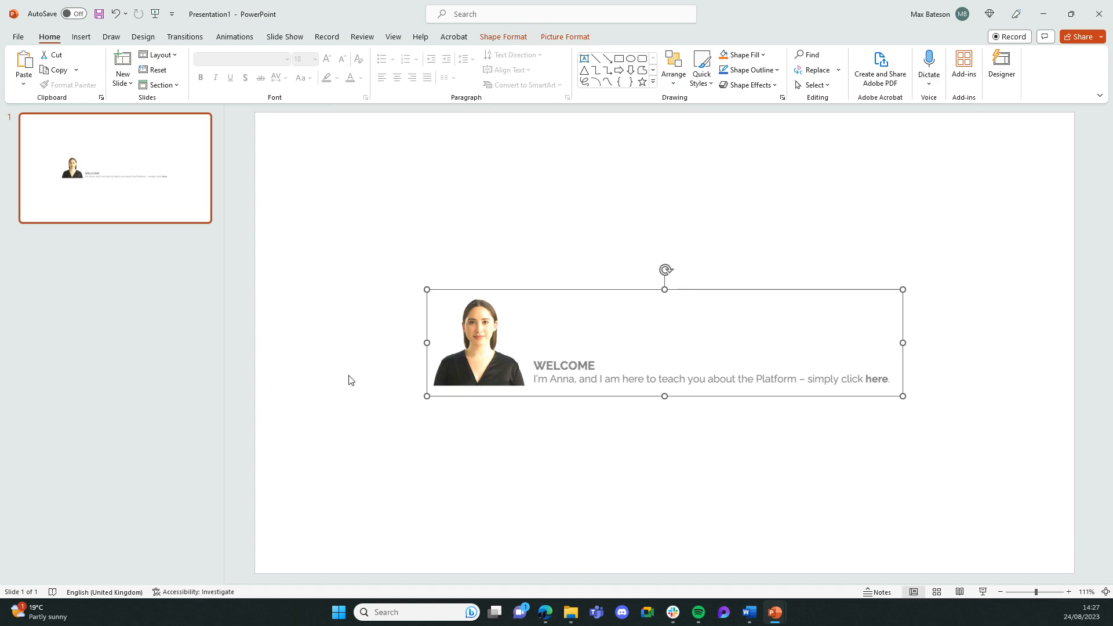
{"action": "left_click", "coordinate": [459, 342]}
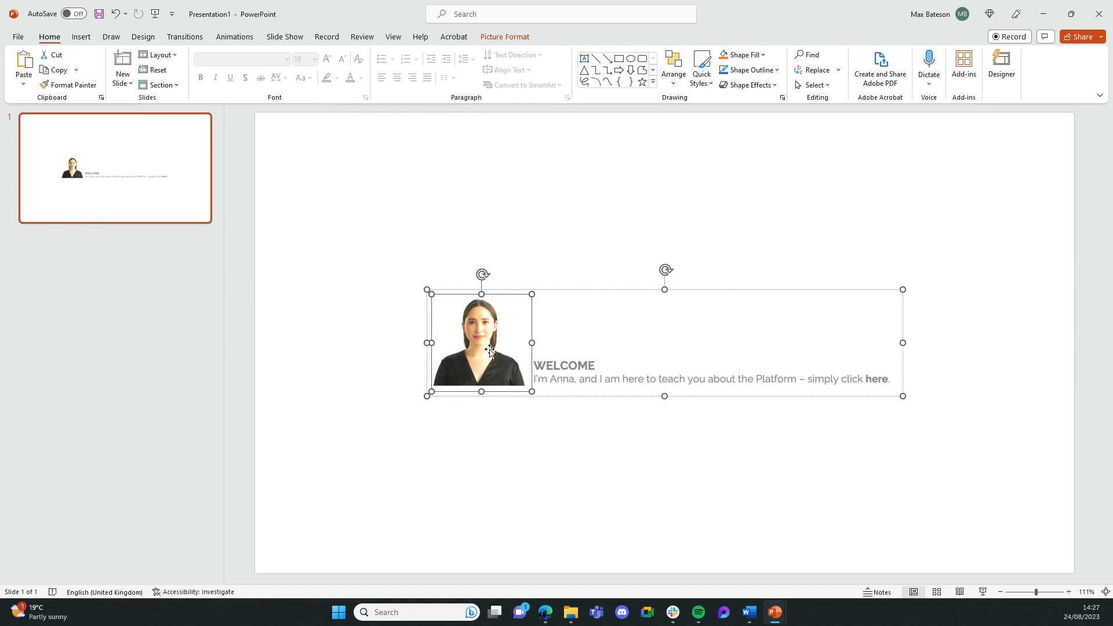
{"action": "left_click", "coordinate": [631, 378]}
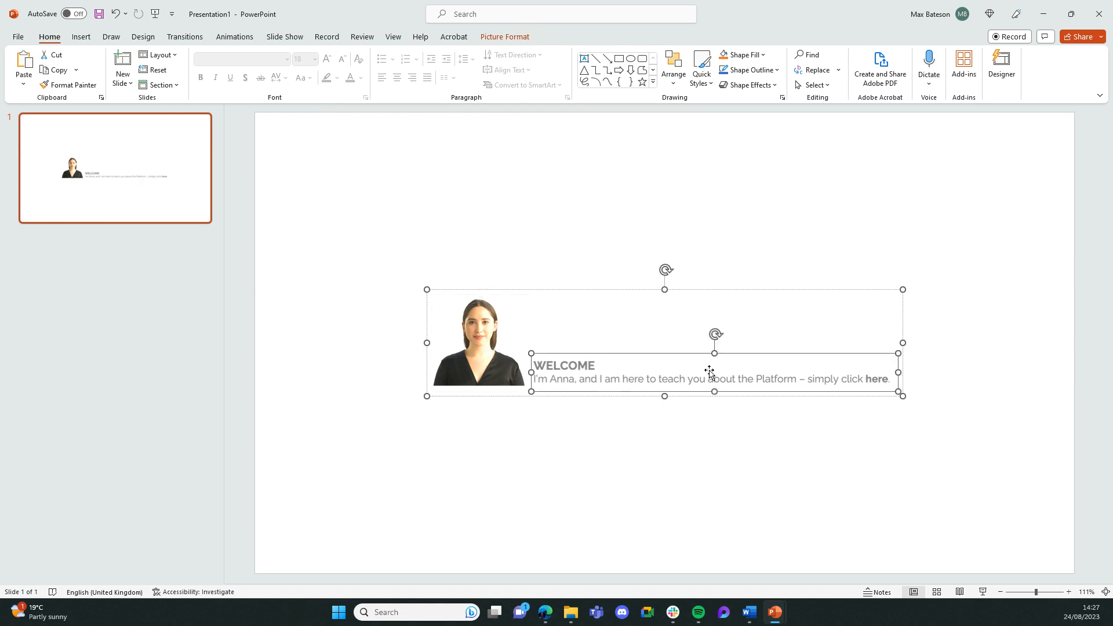
{"action": "left_click", "coordinate": [740, 415]}
Select the whole welcome banner group, look up its Save as Picture command, and return to the Softools homepage in the browser
{"action": "left_click_drag", "start_coordinate": [992, 429], "coordinate": [904, 405]}
{"action": "right_click", "coordinate": [619, 351]}
{"action": "left_click", "coordinate": [577, 454]}
{"action": "right_click", "coordinate": [665, 373]}
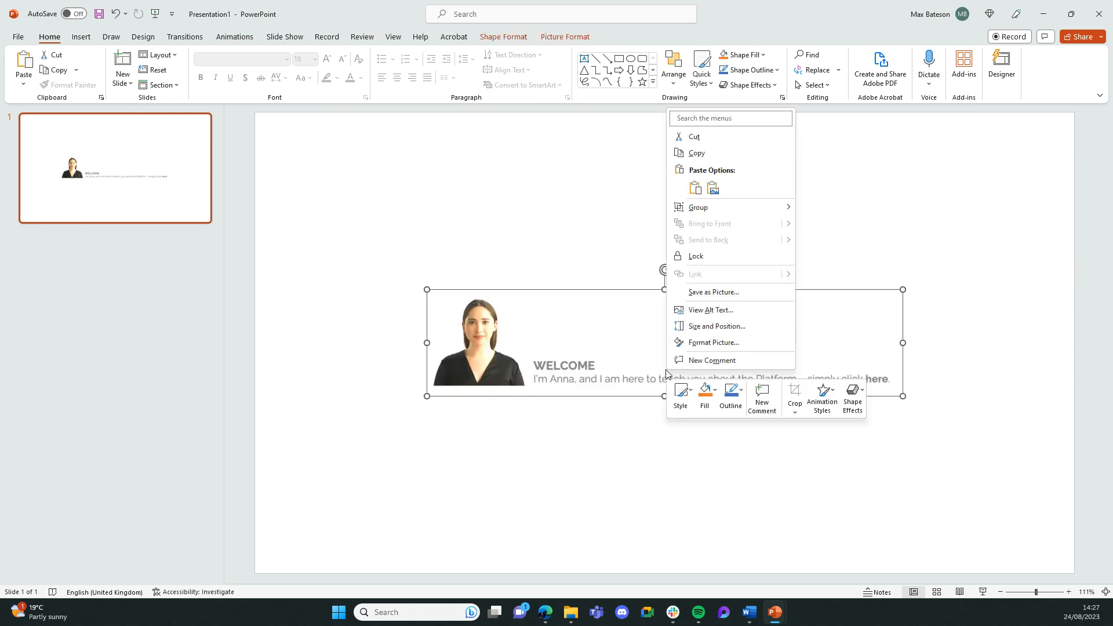
{"action": "left_click", "coordinate": [726, 298]}
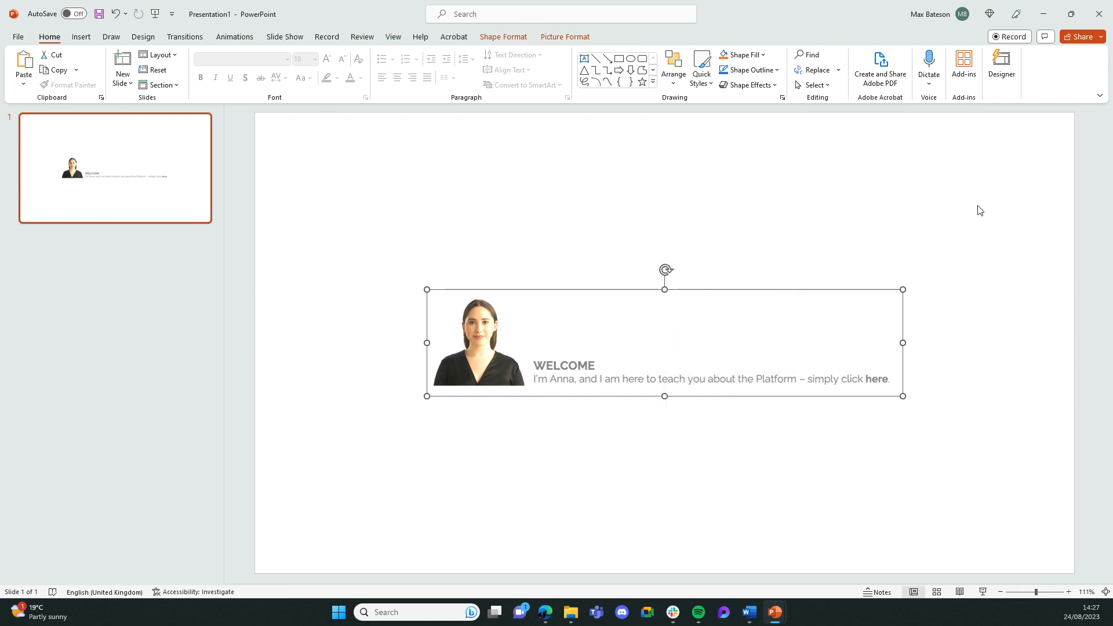
{"action": "left_click", "coordinate": [1038, 23]}
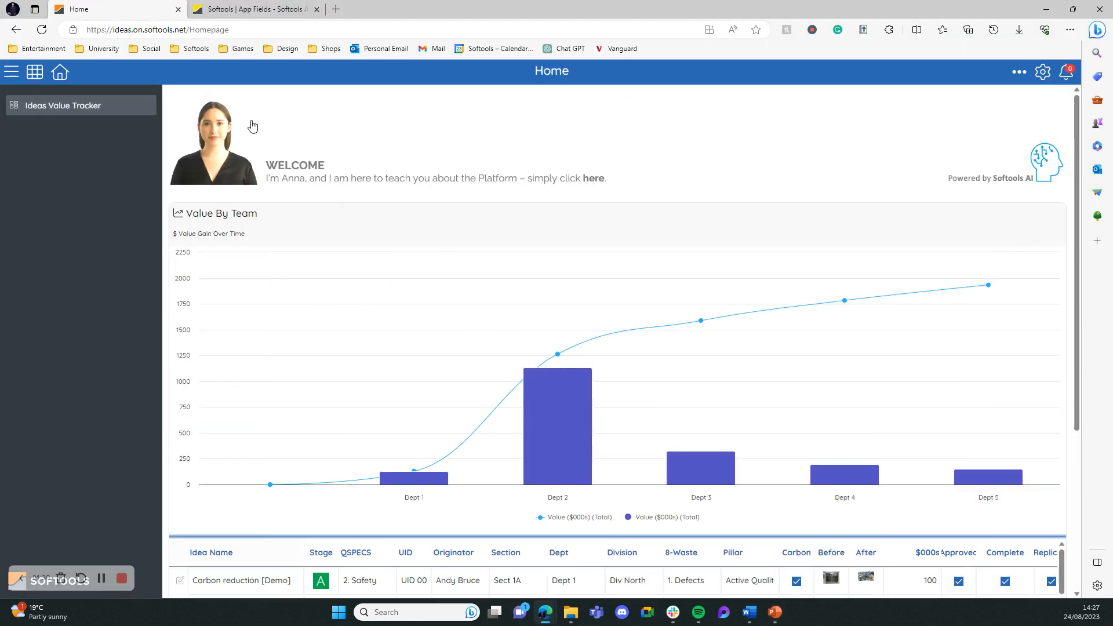
Open AppStudio and bring up the configuration of the IDEAS app's Welcome action field
{"action": "left_click", "coordinate": [1042, 72]}
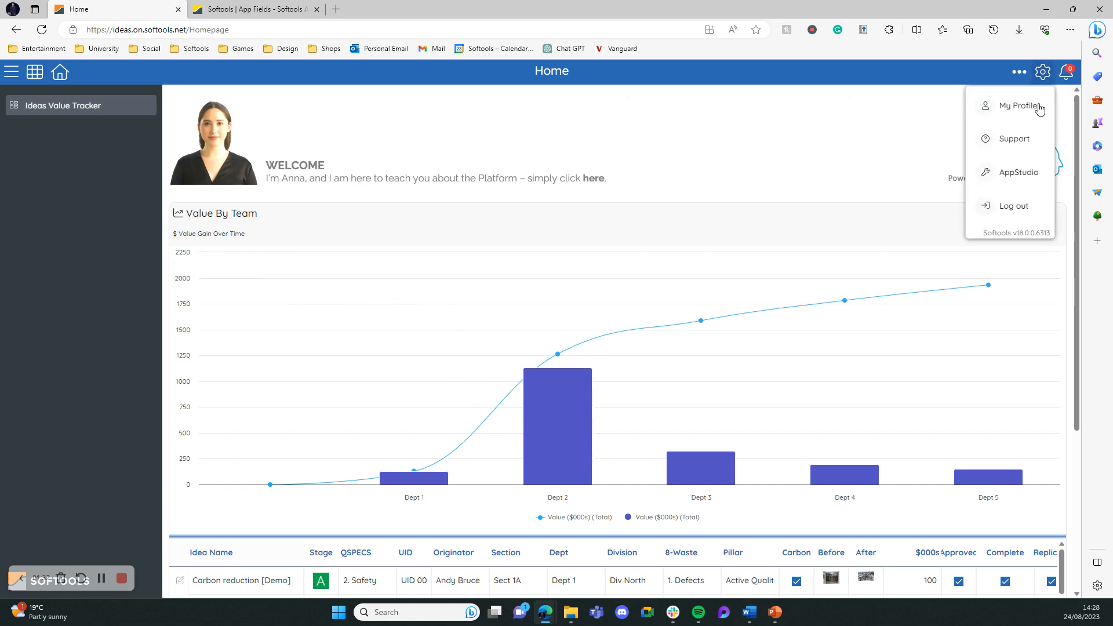
{"action": "left_click", "coordinate": [1025, 177]}
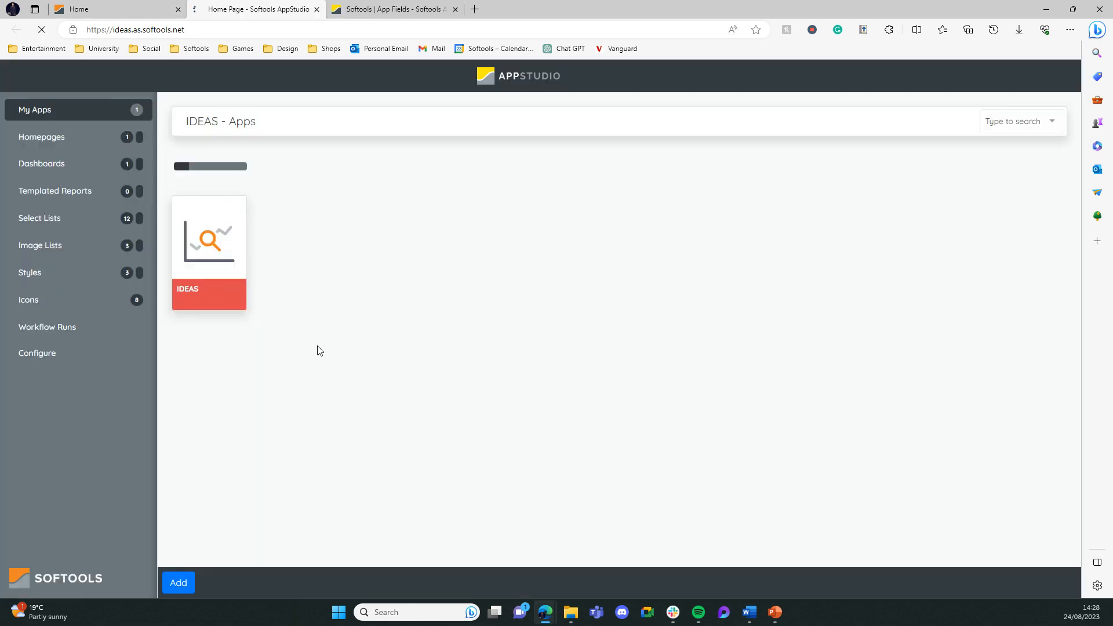
{"action": "left_click", "coordinate": [207, 261]}
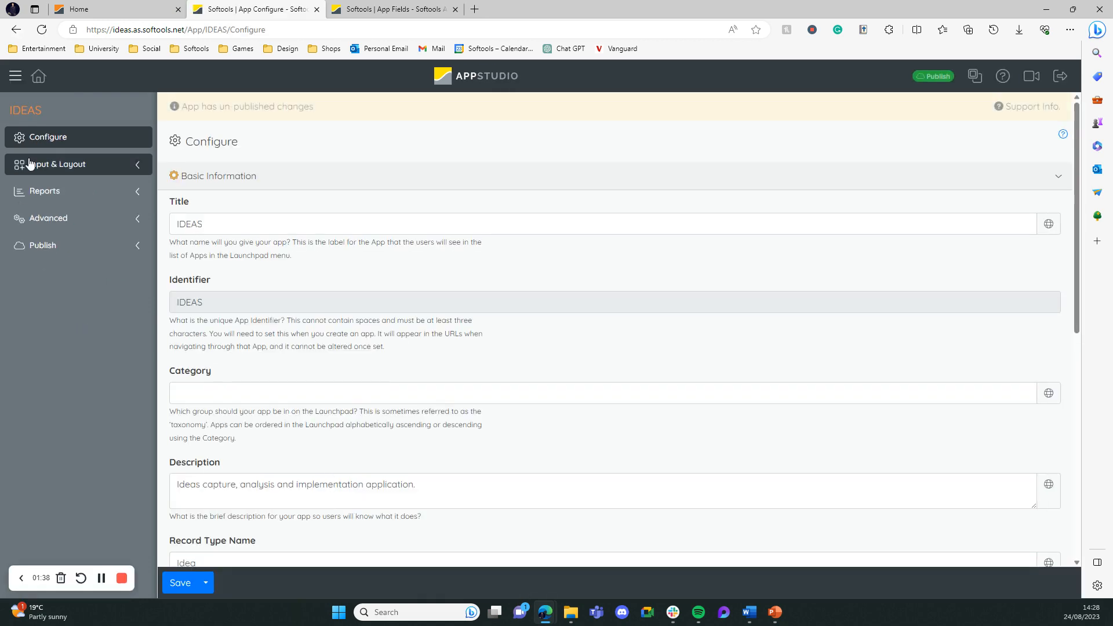
{"action": "left_click", "coordinate": [124, 169]}
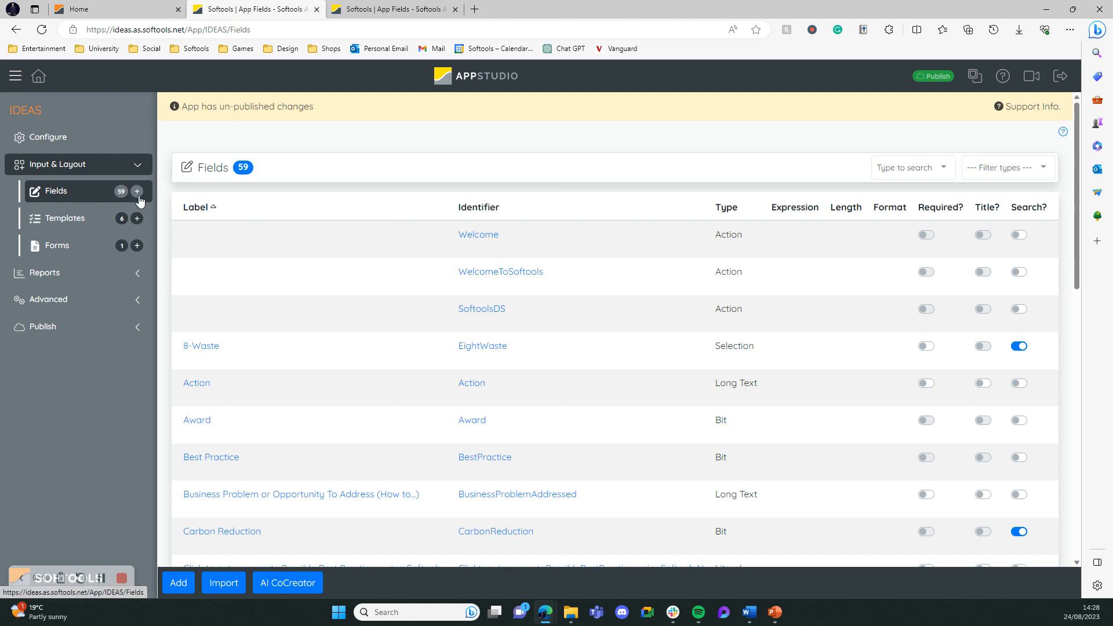
{"action": "left_click", "coordinate": [486, 238]}
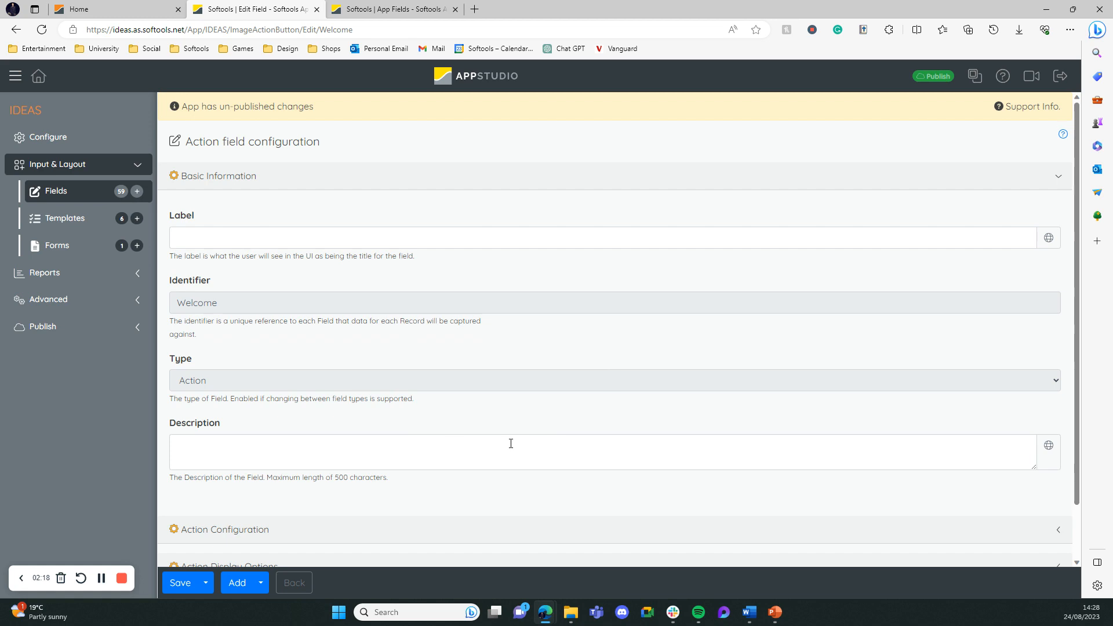
Review the Welcome field's label and identifier, and expand its Action Configuration section
{"action": "left_click", "coordinate": [211, 245]}
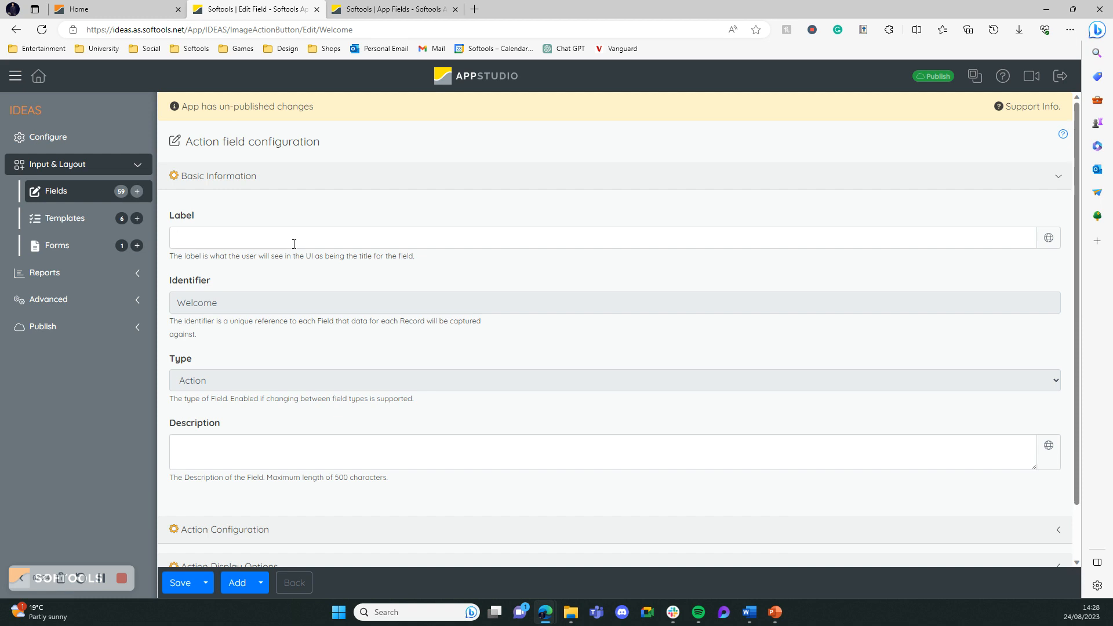
{"action": "double_click", "coordinate": [216, 301]}
{"action": "left_click", "coordinate": [351, 298]}
{"action": "scroll", "coordinate": [351, 348], "scroll_direction": "down", "scroll_amount": 1}
{"action": "left_click", "coordinate": [270, 470]}
{"action": "scroll", "coordinate": [364, 378], "scroll_direction": "down", "scroll_amount": 3}
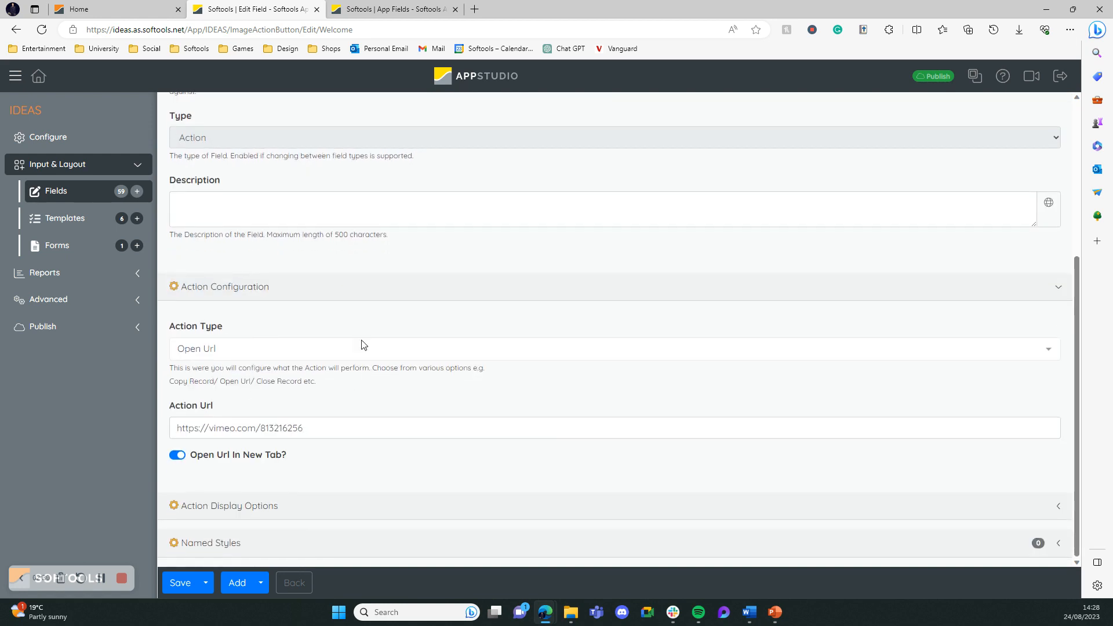
Choose Open Url as the Welcome field's action type and examine the action URL it opens
{"action": "left_click", "coordinate": [218, 353]}
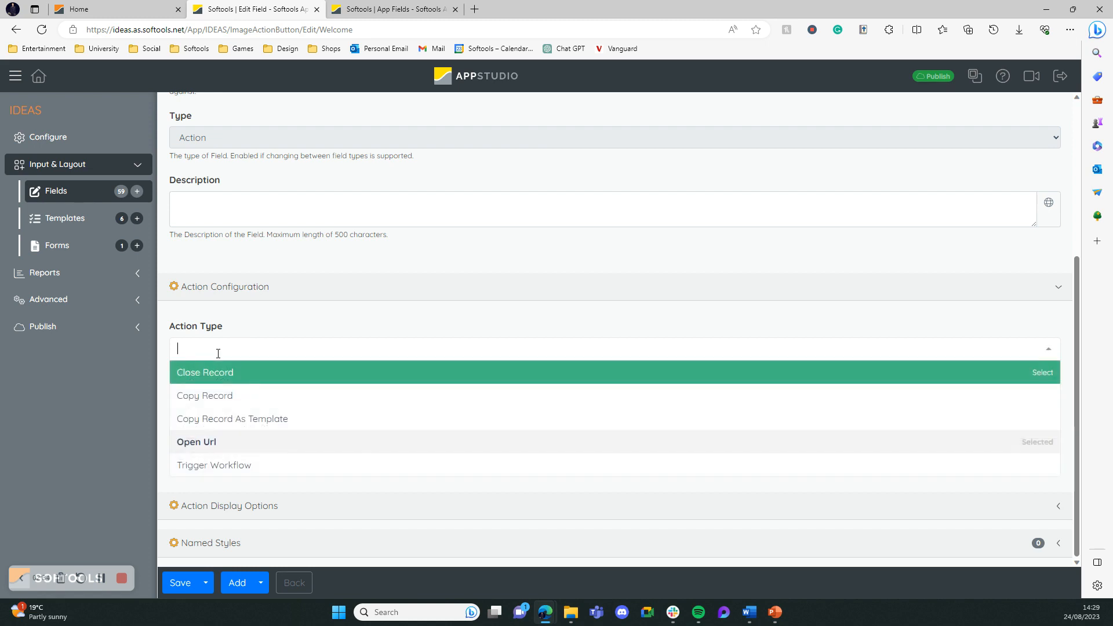
{"action": "left_click", "coordinate": [243, 451]}
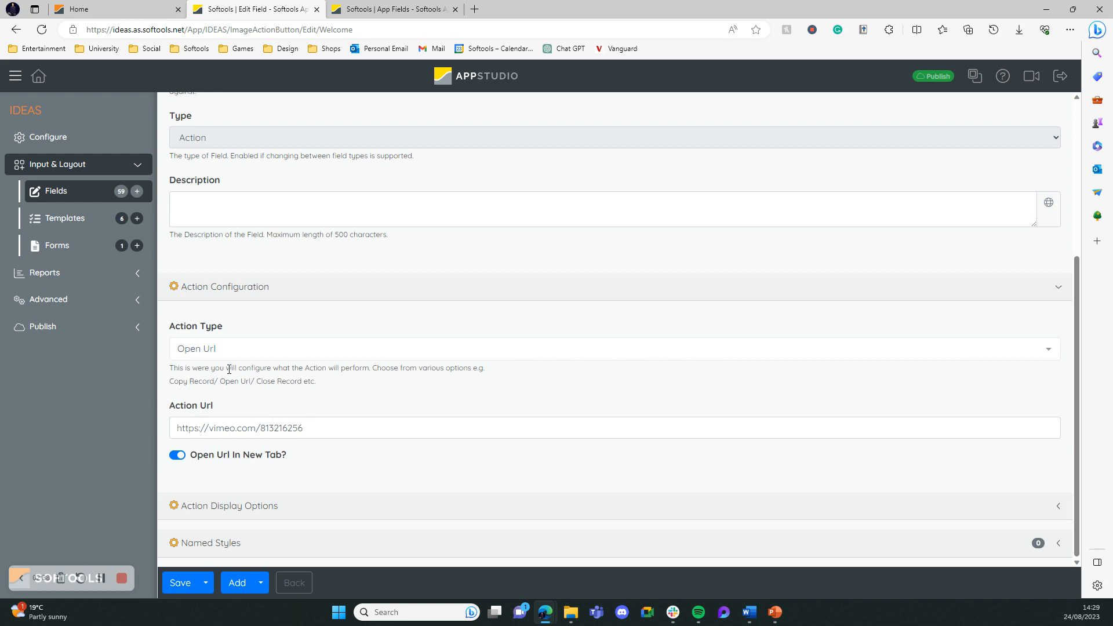
{"action": "left_click_drag", "start_coordinate": [340, 427], "coordinate": [174, 434]}
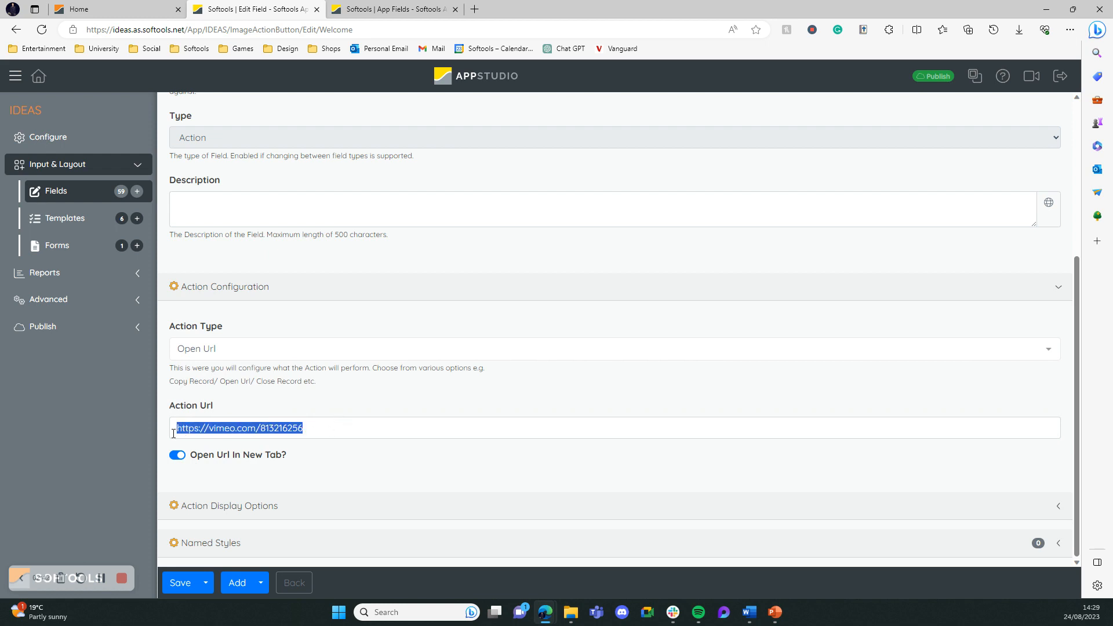
{"action": "double_click", "coordinate": [299, 429]}
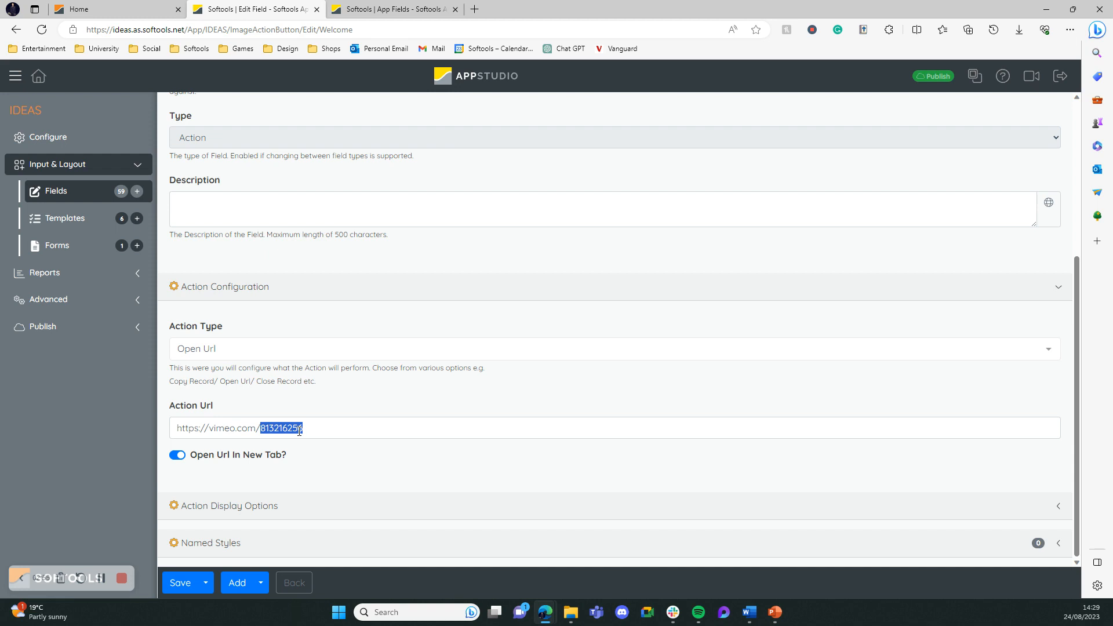
{"action": "triple_click", "coordinate": [299, 430]}
{"action": "left_click", "coordinate": [389, 400]}
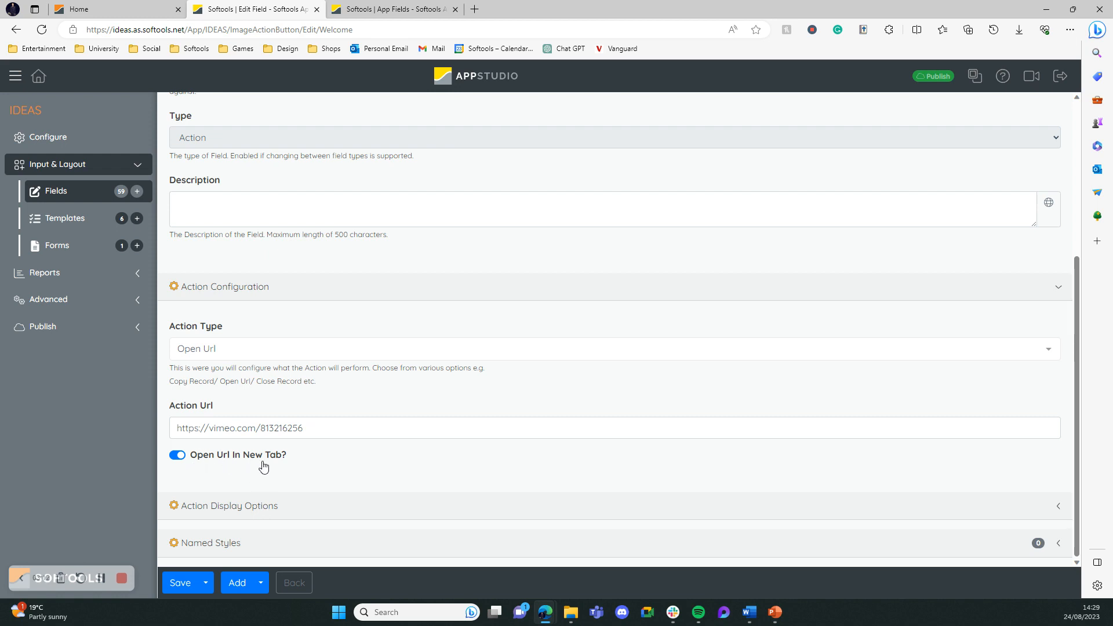
Test the welcome banner's link on the Softools homepage and compare the homepage with the Vimeo page it opens
{"action": "left_click", "coordinate": [81, 9]}
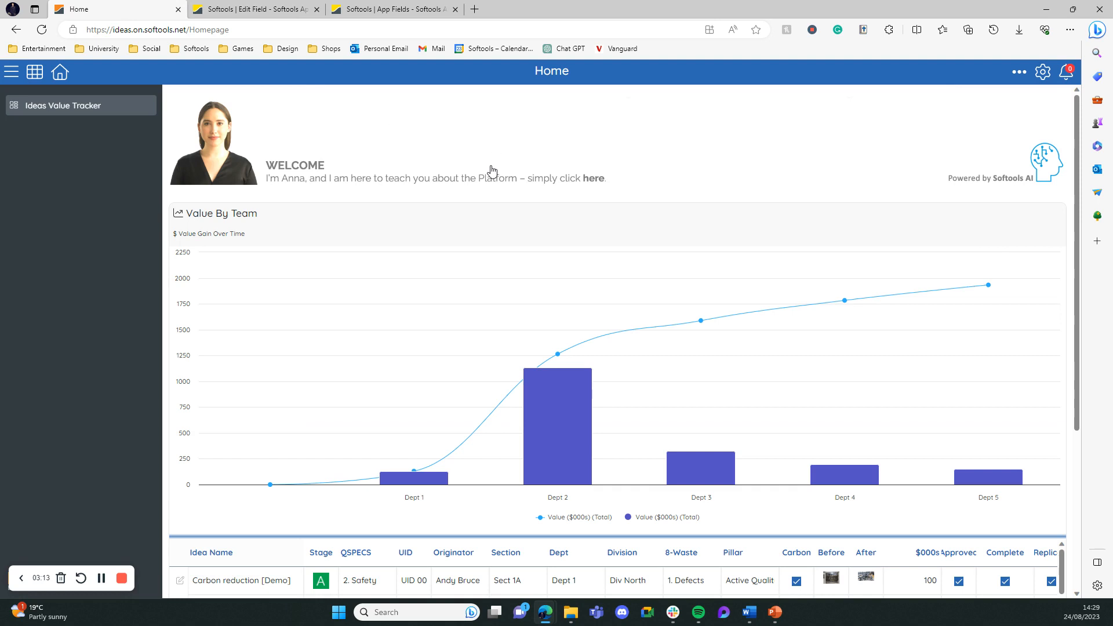
{"action": "left_click", "coordinate": [327, 173]}
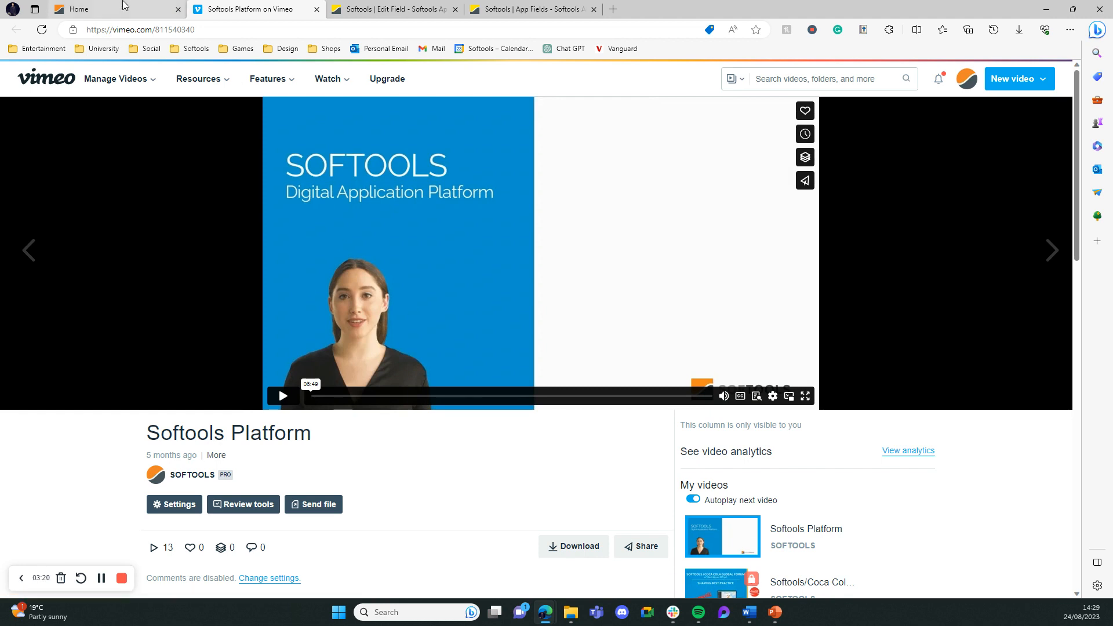
{"action": "left_click", "coordinate": [123, 6]}
{"action": "left_click", "coordinate": [264, 5]}
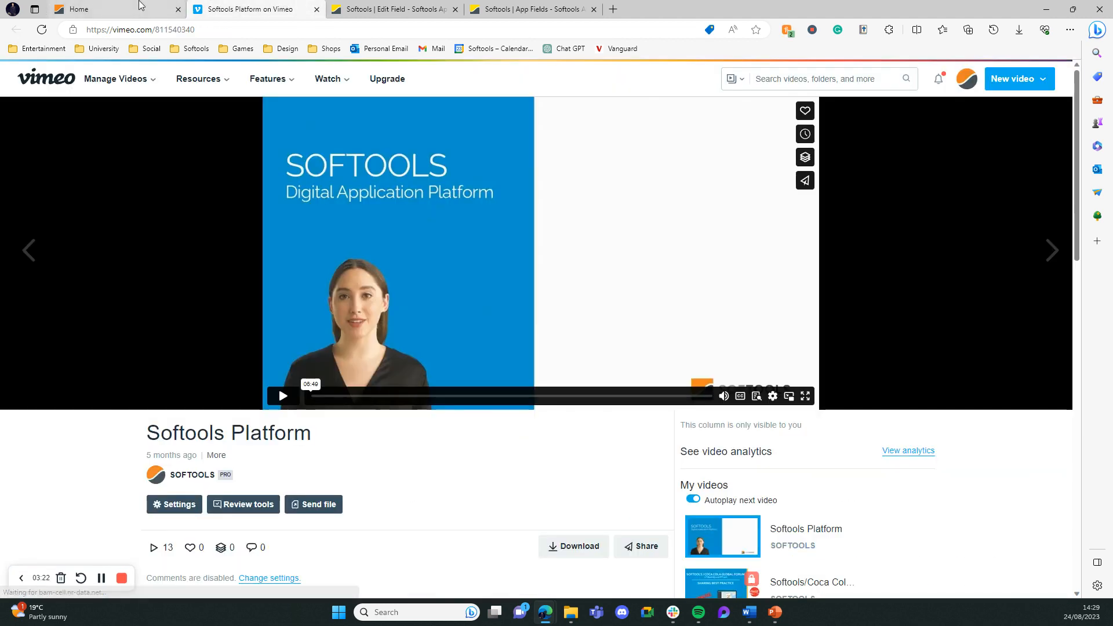
{"action": "left_click", "coordinate": [123, 7]}
{"action": "left_click", "coordinate": [243, 7]}
{"action": "left_click", "coordinate": [123, 7]}
{"action": "left_click", "coordinate": [243, 7]}
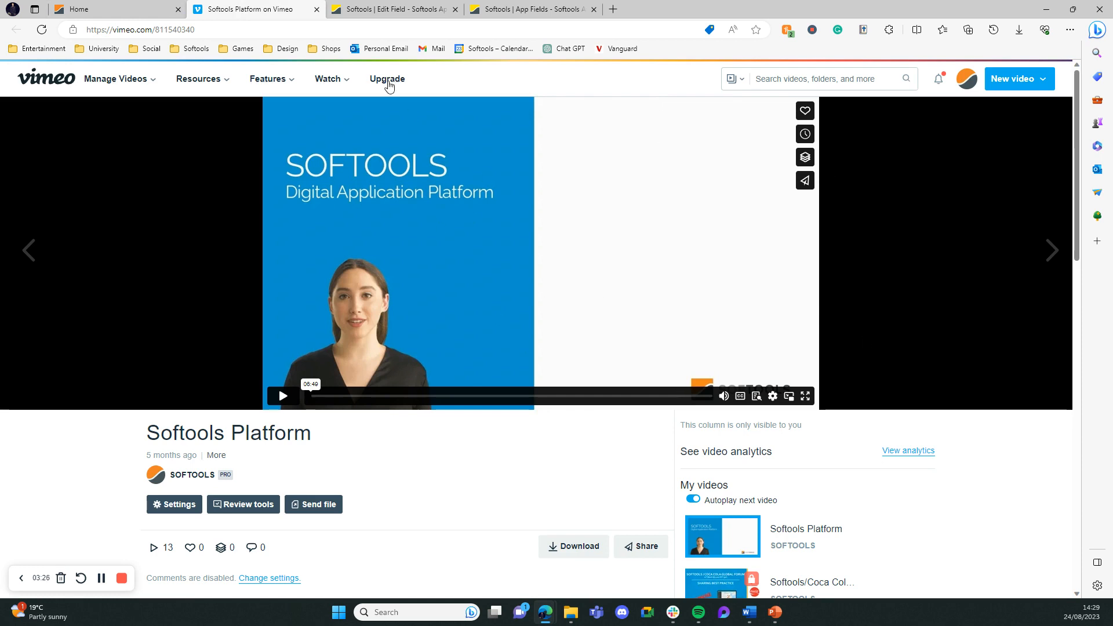
Return to the Welcome field and review its Action Display Options, comparing the size and image asset with the homepage banner
{"action": "left_click", "coordinate": [366, 7]}
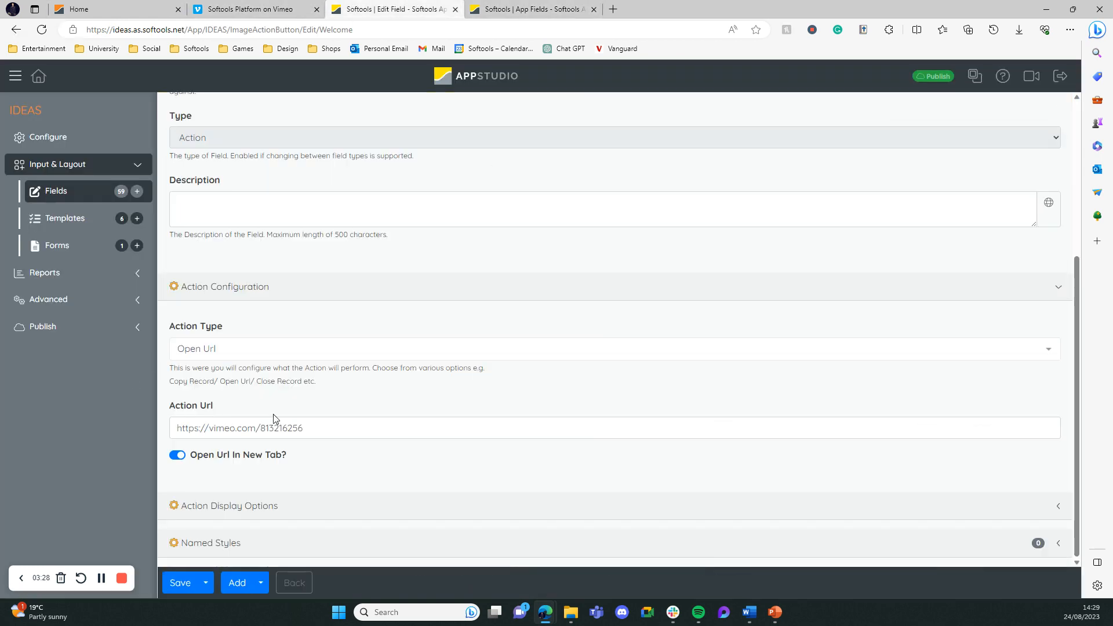
{"action": "scroll", "coordinate": [359, 480], "scroll_direction": "down", "scroll_amount": 4}
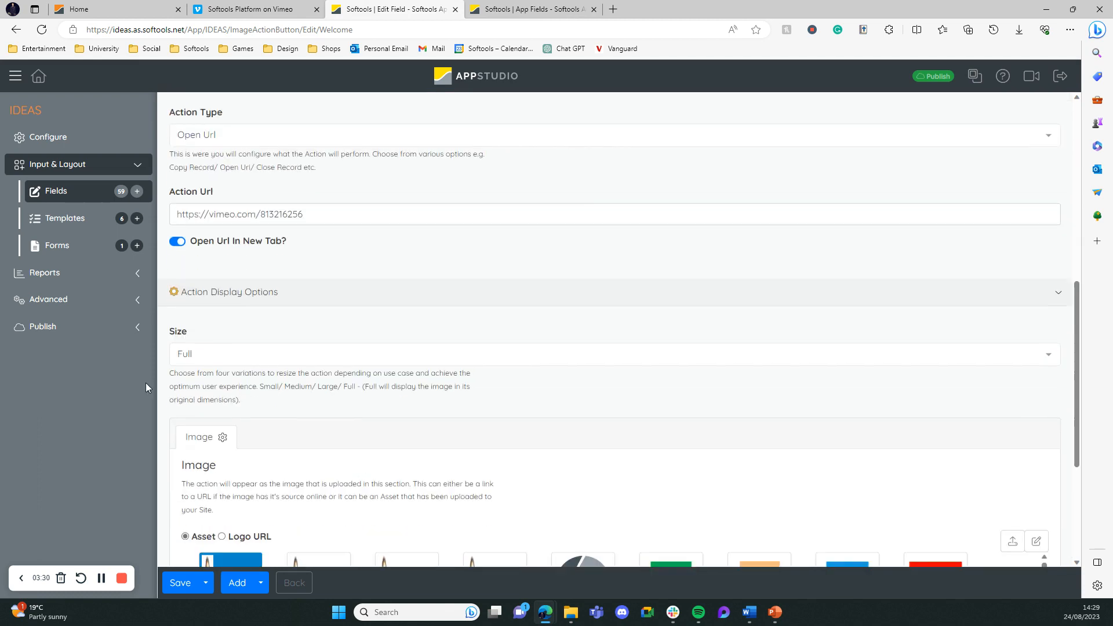
{"action": "scroll", "coordinate": [220, 300], "scroll_direction": "down", "scroll_amount": 3}
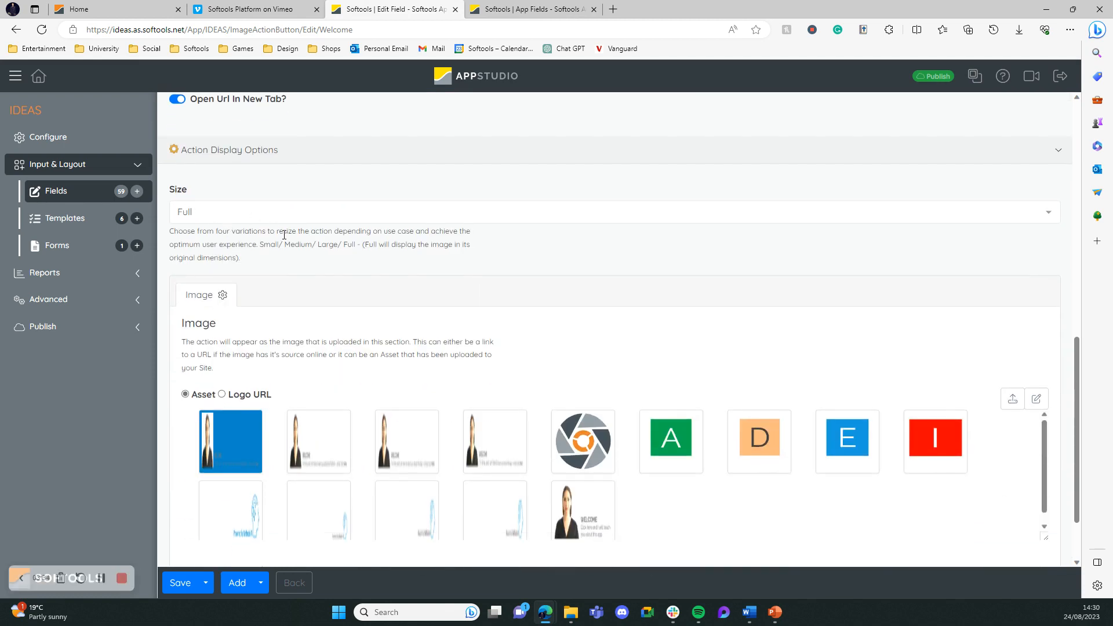
{"action": "left_click", "coordinate": [79, 8]}
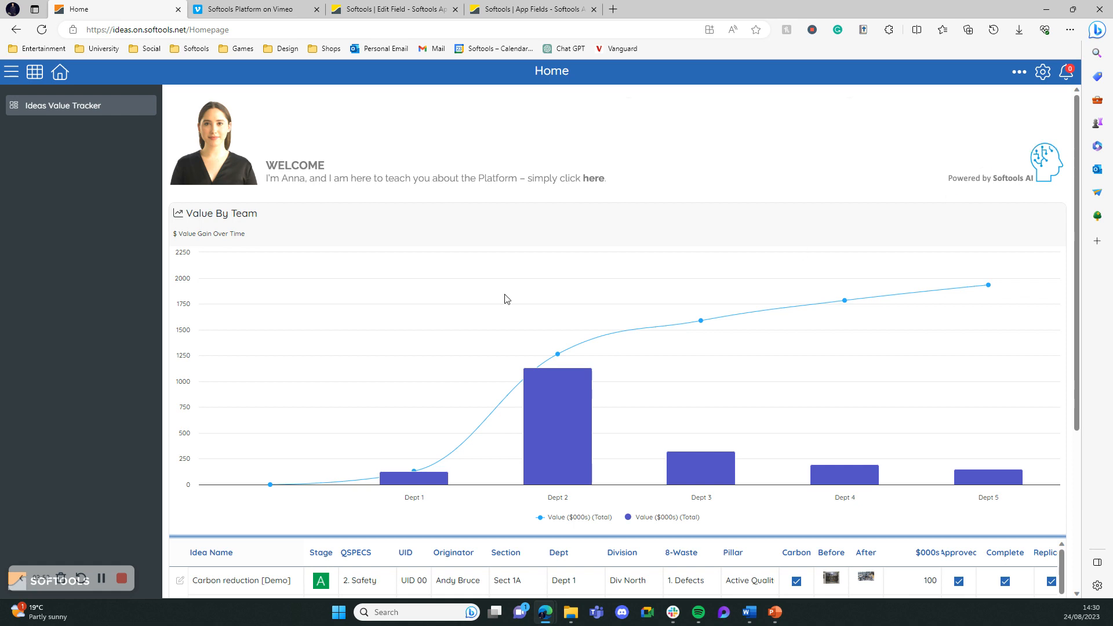
{"action": "left_click", "coordinate": [430, 6]}
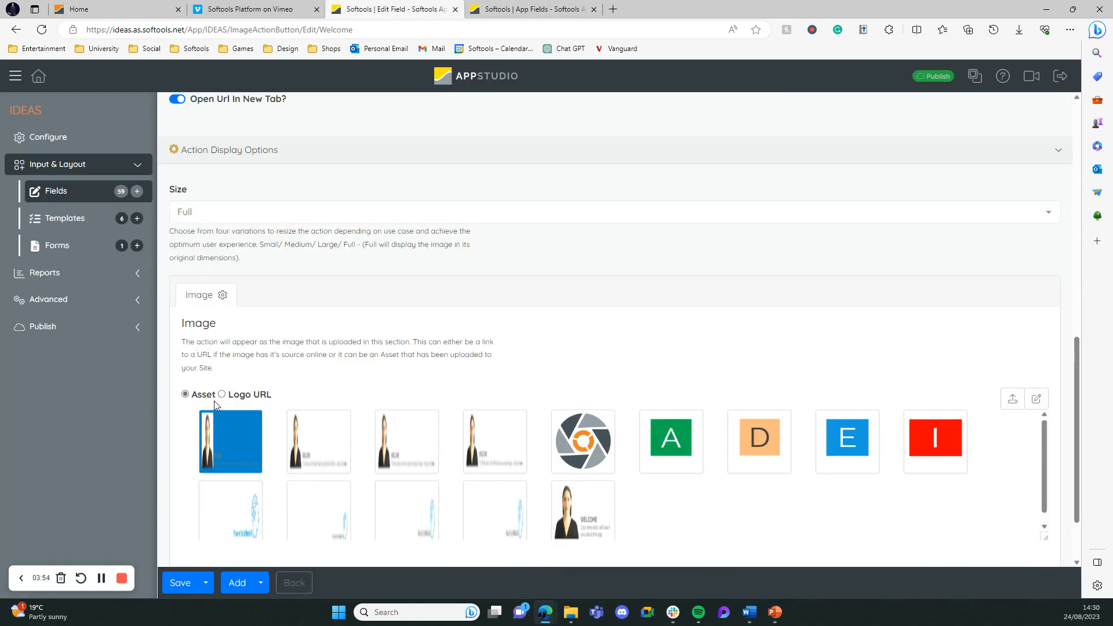
{"action": "scroll", "coordinate": [220, 359], "scroll_direction": "down", "scroll_amount": 1}
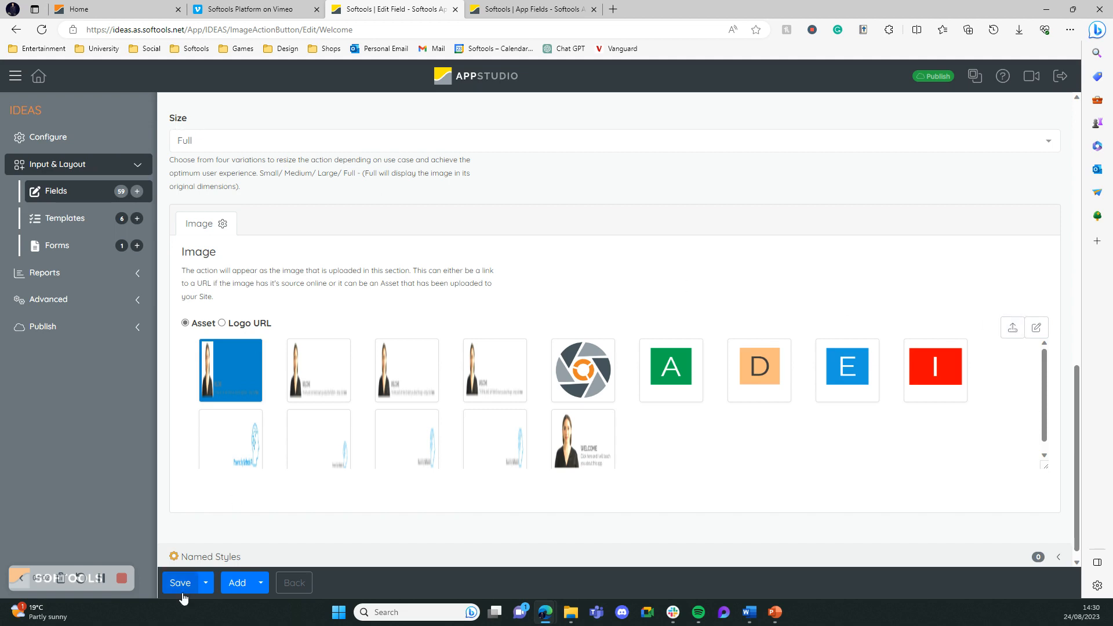
Open the Value Tracker dashboard in AppStudio and examine its layout type and the tile settings of both rows
{"action": "left_click", "coordinate": [45, 79]}
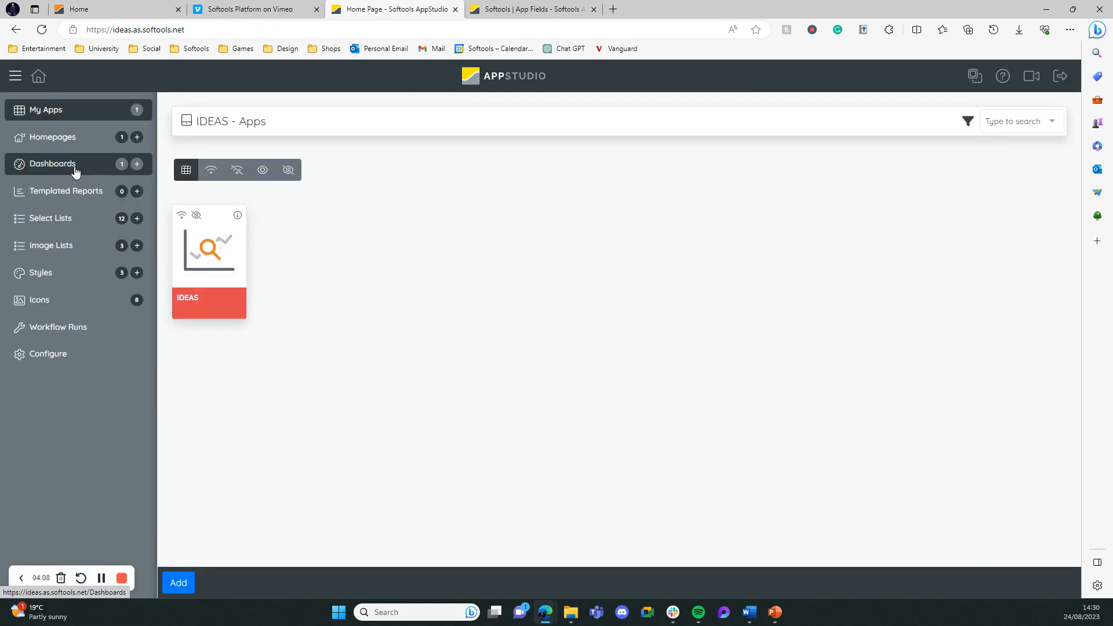
{"action": "left_click", "coordinate": [74, 168]}
{"action": "left_click", "coordinate": [227, 208]}
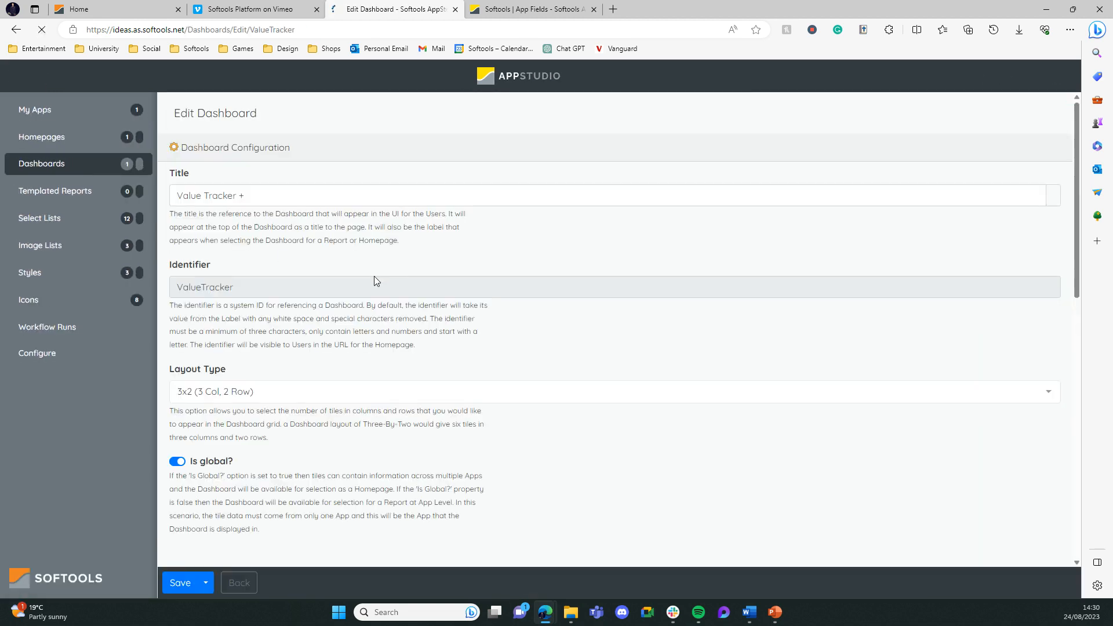
{"action": "scroll", "coordinate": [185, 344], "scroll_direction": "down", "scroll_amount": 3}
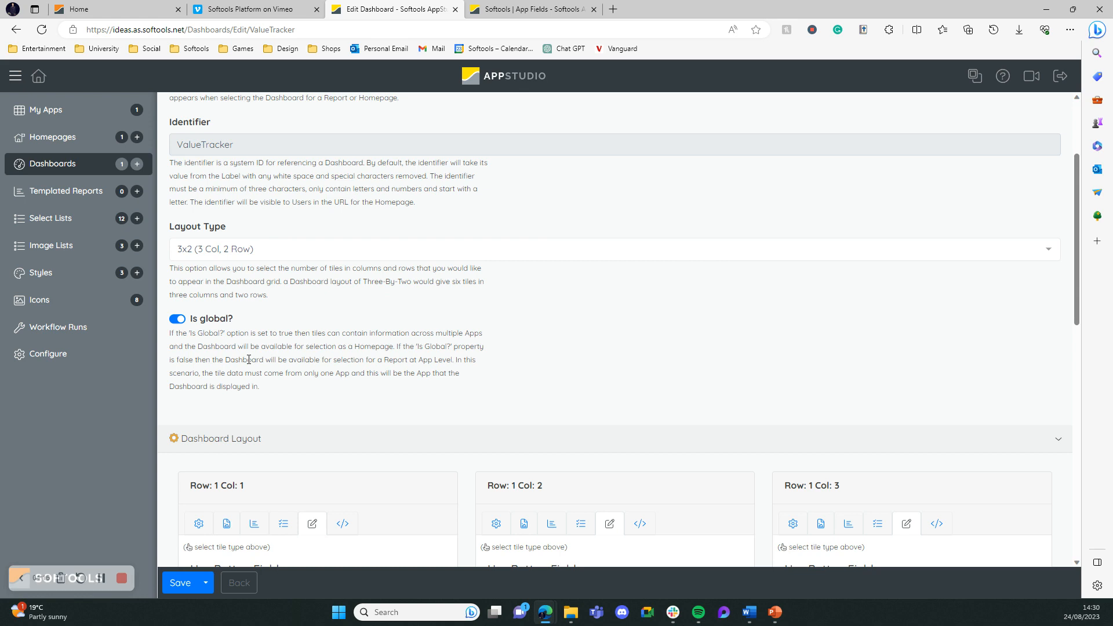
{"action": "scroll", "coordinate": [250, 364], "scroll_direction": "down", "scroll_amount": 5}
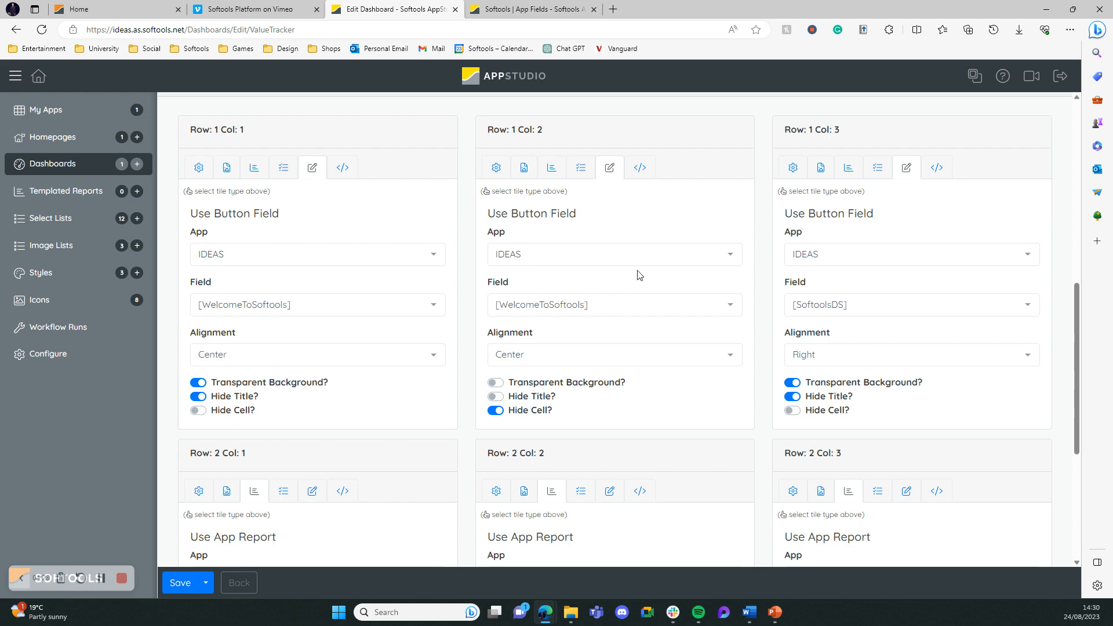
{"action": "scroll", "coordinate": [626, 257], "scroll_direction": "down", "scroll_amount": 5}
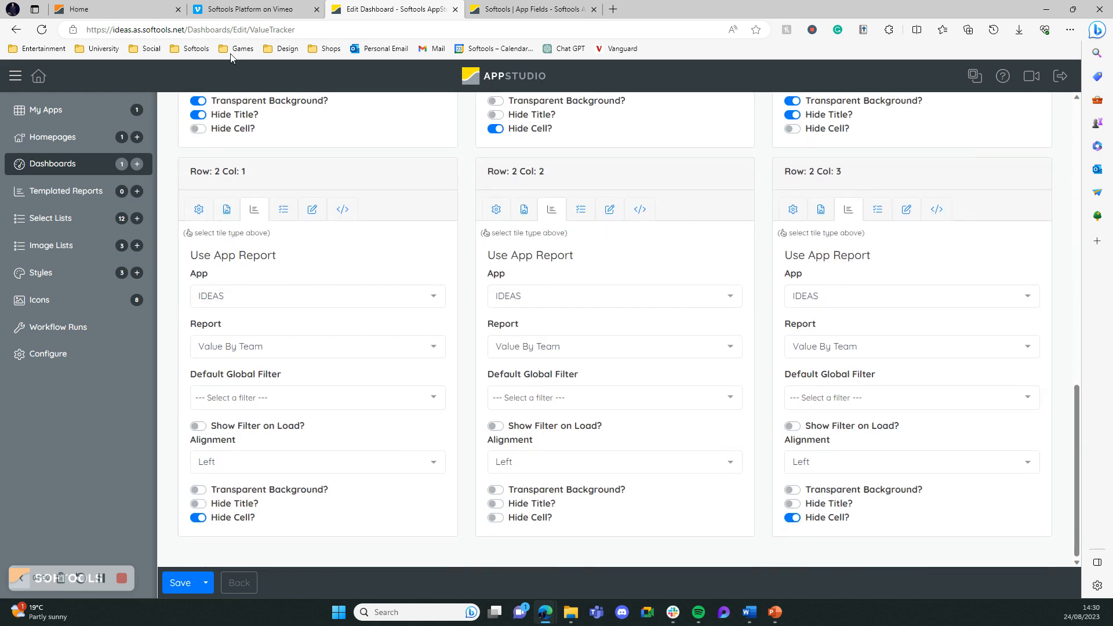
Return to the Softools homepage and view the Value By Team chart and the ideas list beneath it
{"action": "left_click", "coordinate": [226, 7]}
{"action": "left_click", "coordinate": [107, 8]}
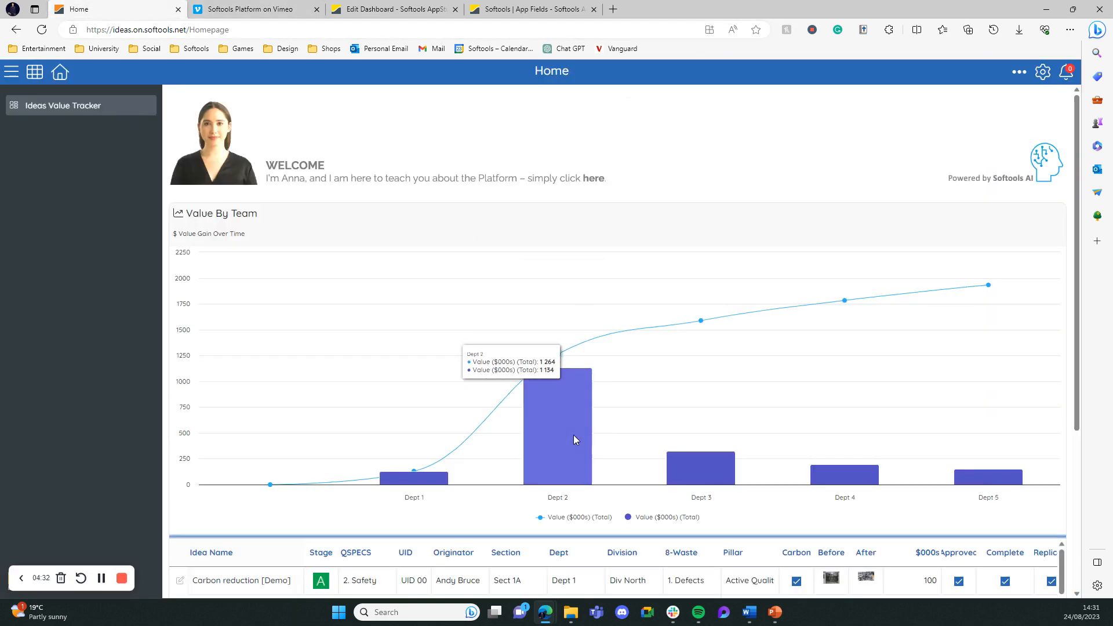
{"action": "scroll", "coordinate": [565, 348], "scroll_direction": "down", "scroll_amount": 4}
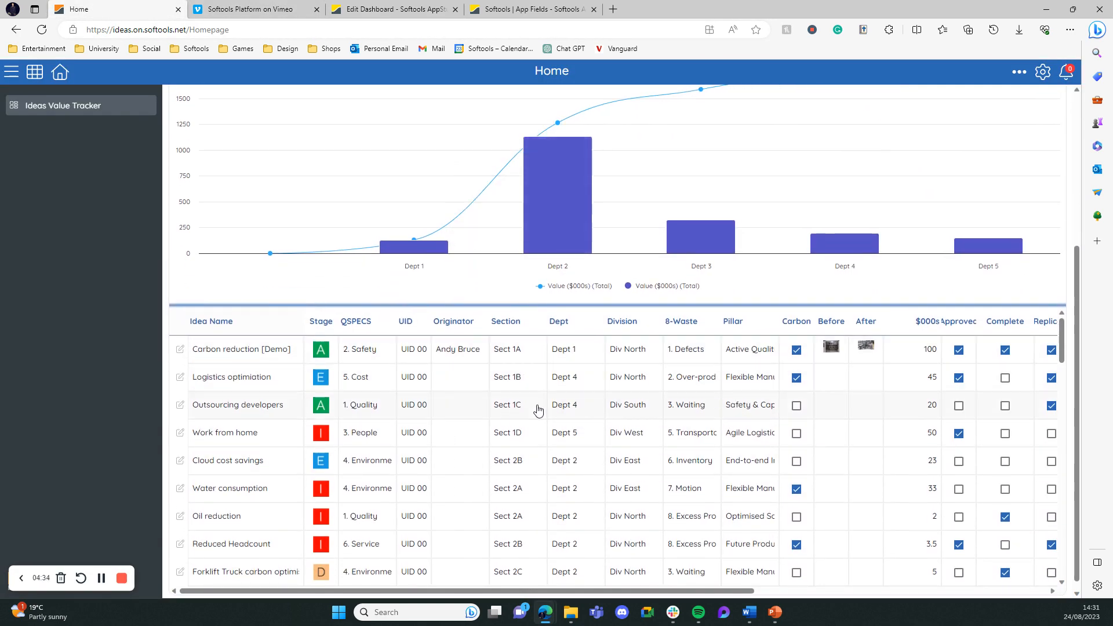
Review the homepage from the ideas list back up to the Value By Team chart and the welcome banner
{"action": "scroll", "coordinate": [746, 517], "scroll_direction": "up", "scroll_amount": 1}
{"action": "scroll", "coordinate": [659, 513], "scroll_direction": "up", "scroll_amount": 1}
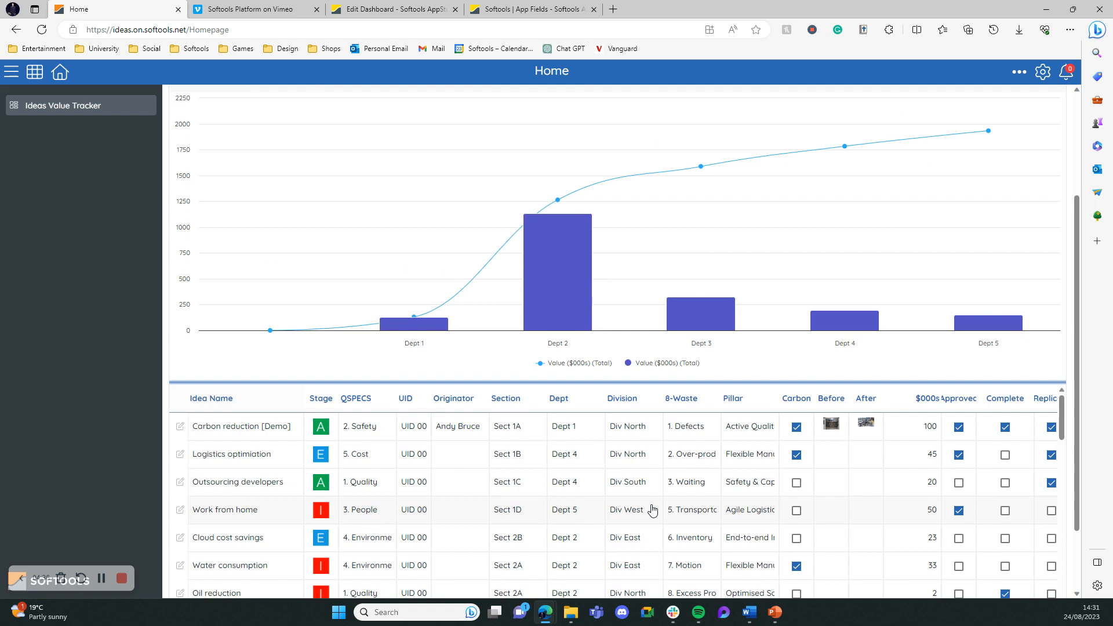
{"action": "scroll", "coordinate": [652, 509], "scroll_direction": "up", "scroll_amount": 1}
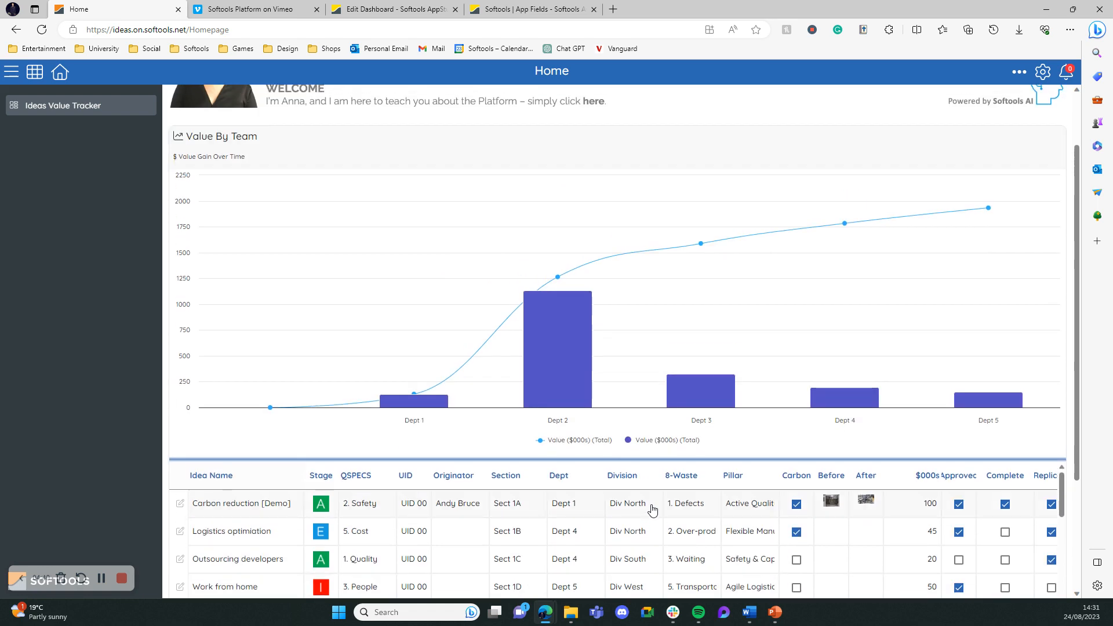
{"action": "scroll", "coordinate": [476, 336], "scroll_direction": "up", "scroll_amount": 1}
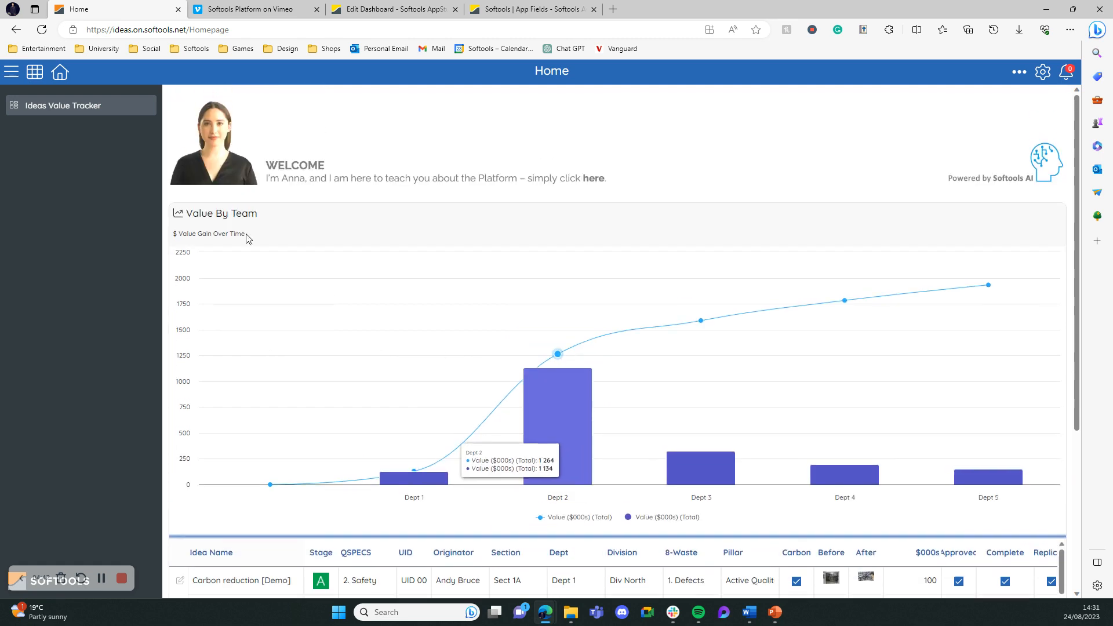
{"action": "left_click", "coordinate": [22, 70]}
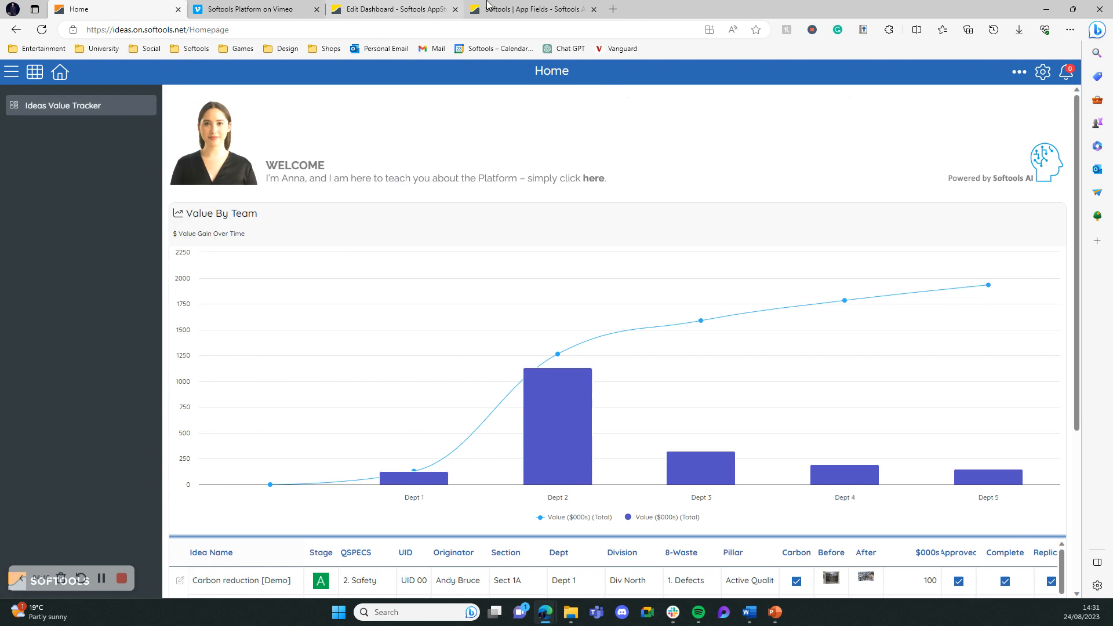
Open the Ideas Value Tracker homepage settings in AppStudio and compare the dashboard chosen under Homepage Content with the live Softools homepage
{"action": "left_click", "coordinate": [502, 8]}
{"action": "left_click", "coordinate": [438, 4]}
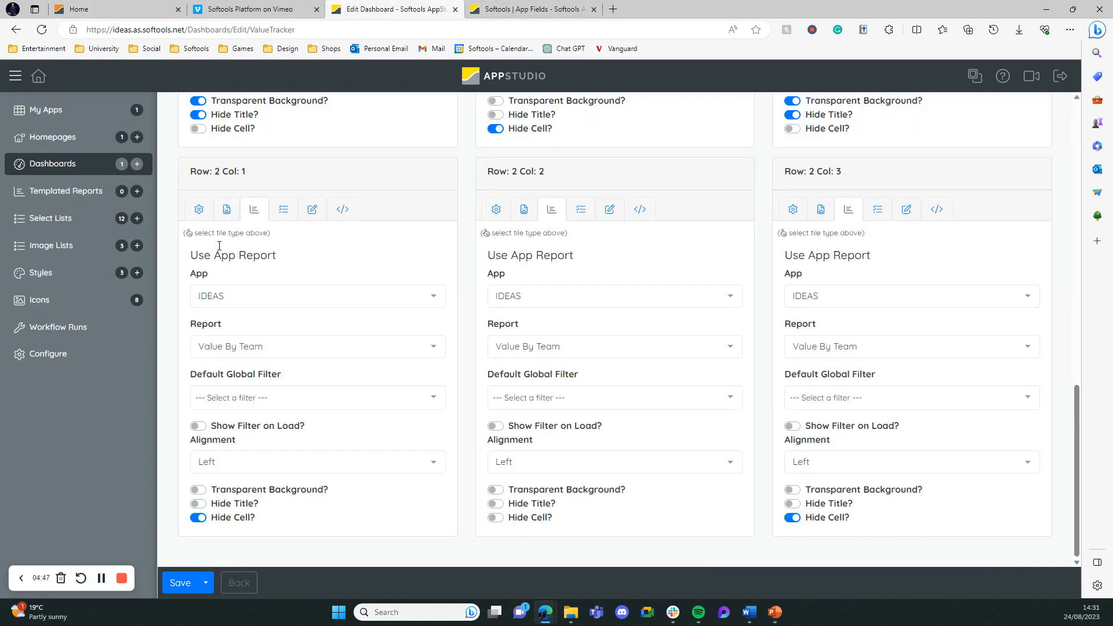
{"action": "left_click", "coordinate": [69, 137]}
{"action": "left_click", "coordinate": [301, 209]}
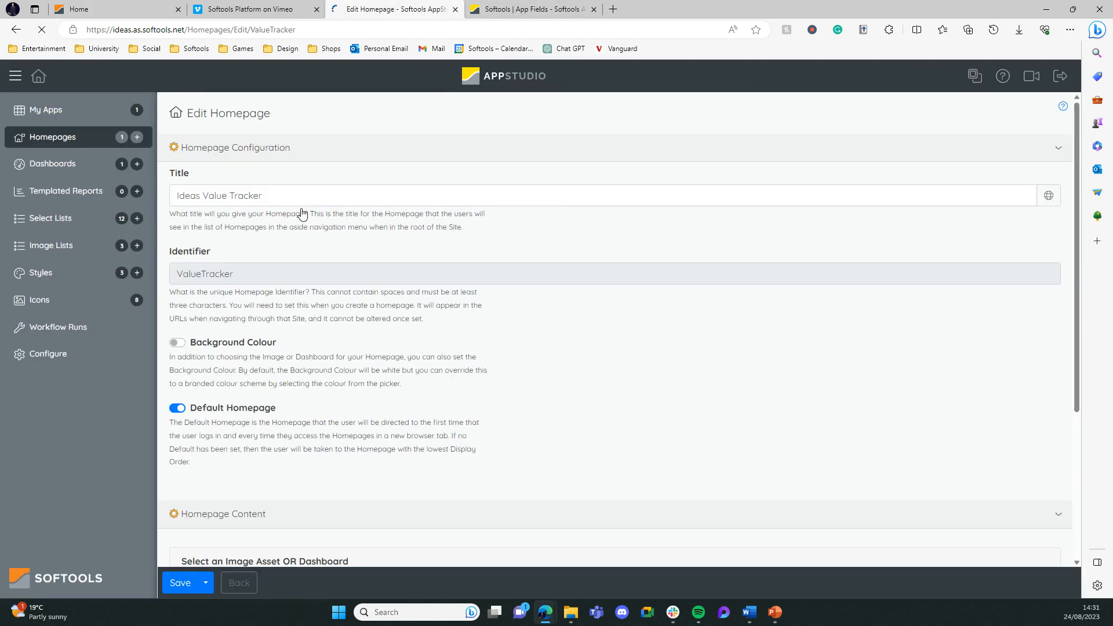
{"action": "scroll", "coordinate": [462, 439], "scroll_direction": "down", "scroll_amount": 3}
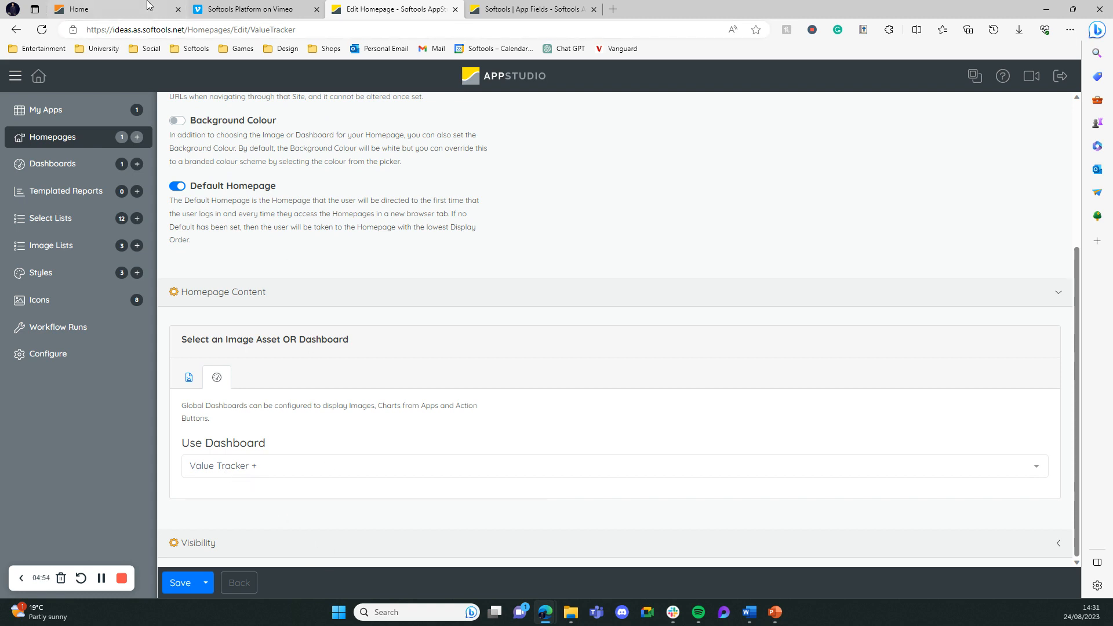
{"action": "key", "text": "ctrl+1"}
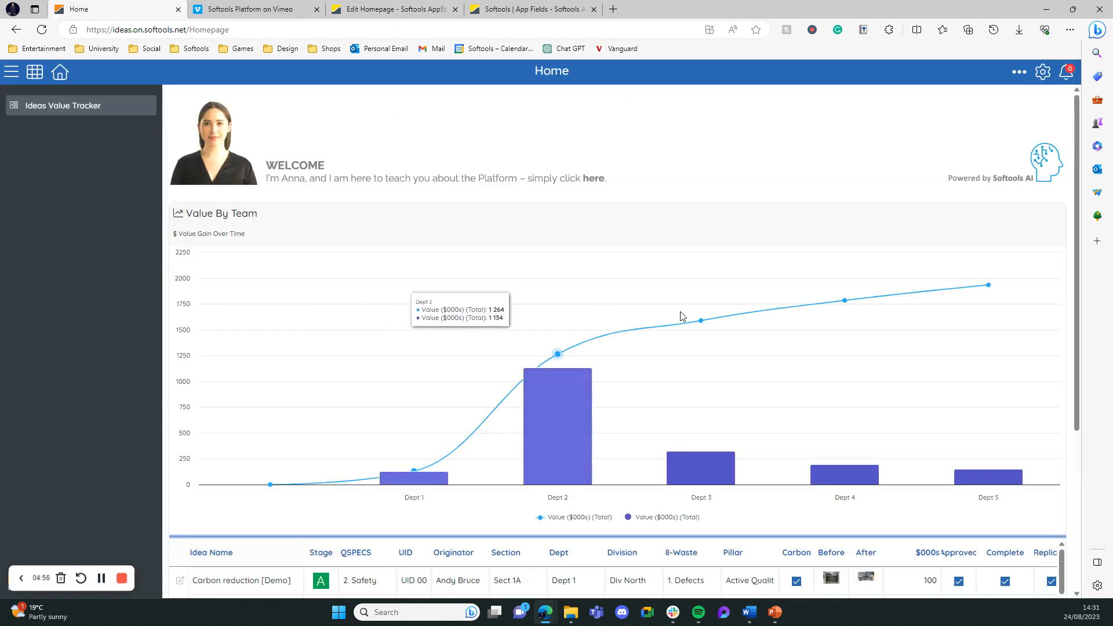